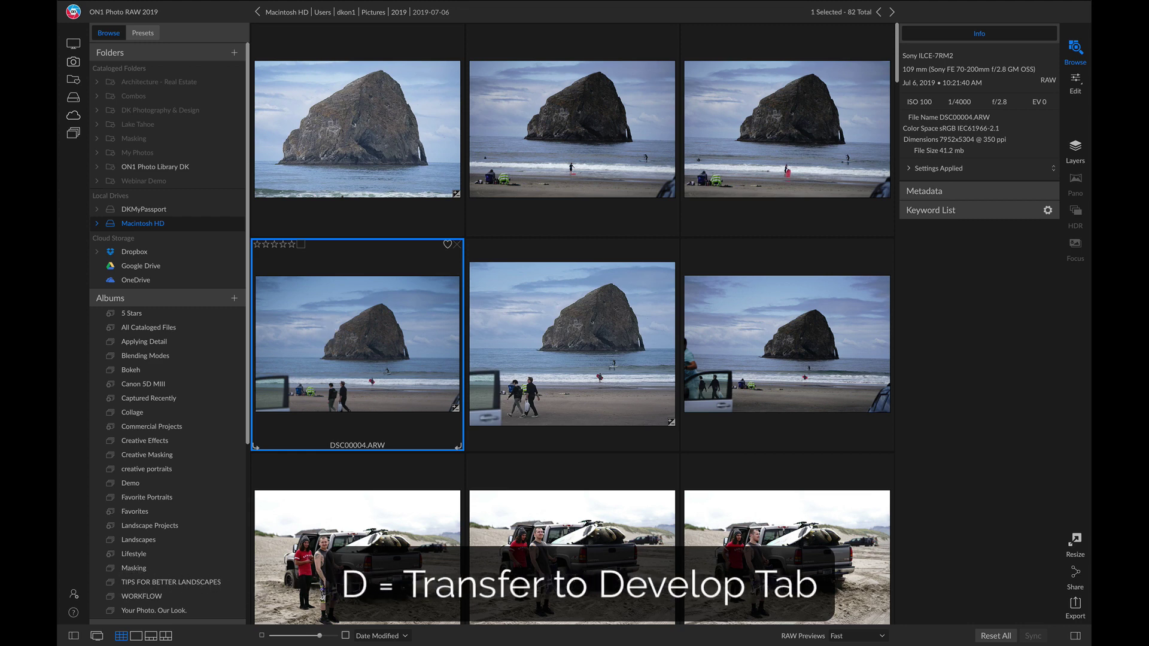
Visit Develop, return to Browse, and open DSC00004.ARW full-size in Edit
key("d")
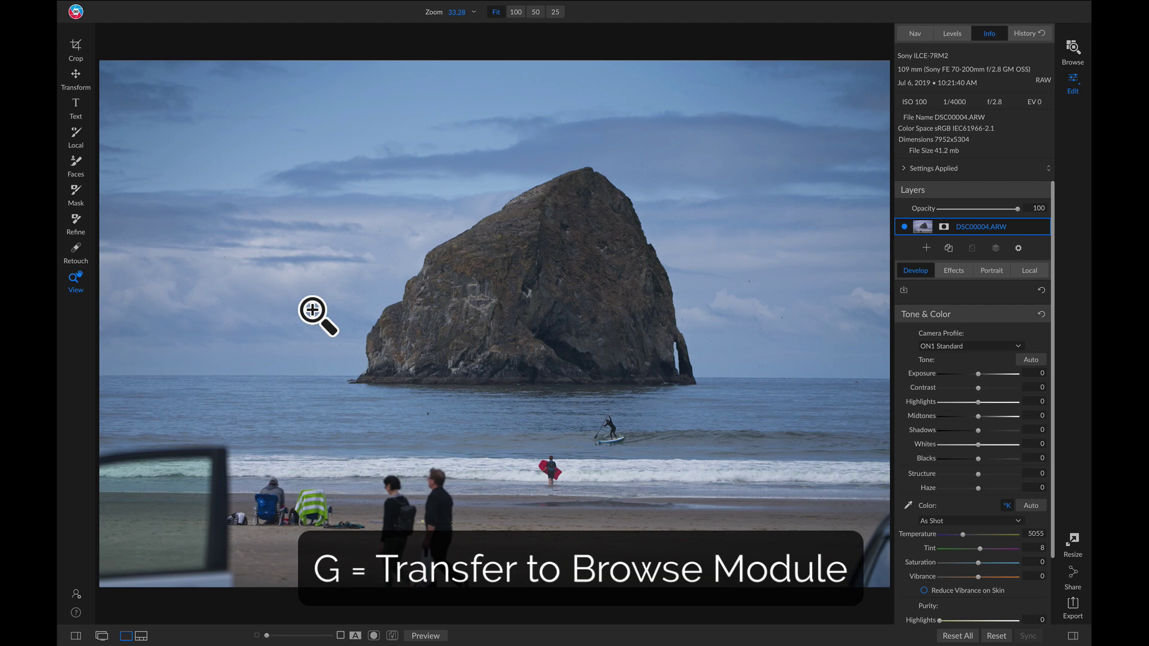
key("g")
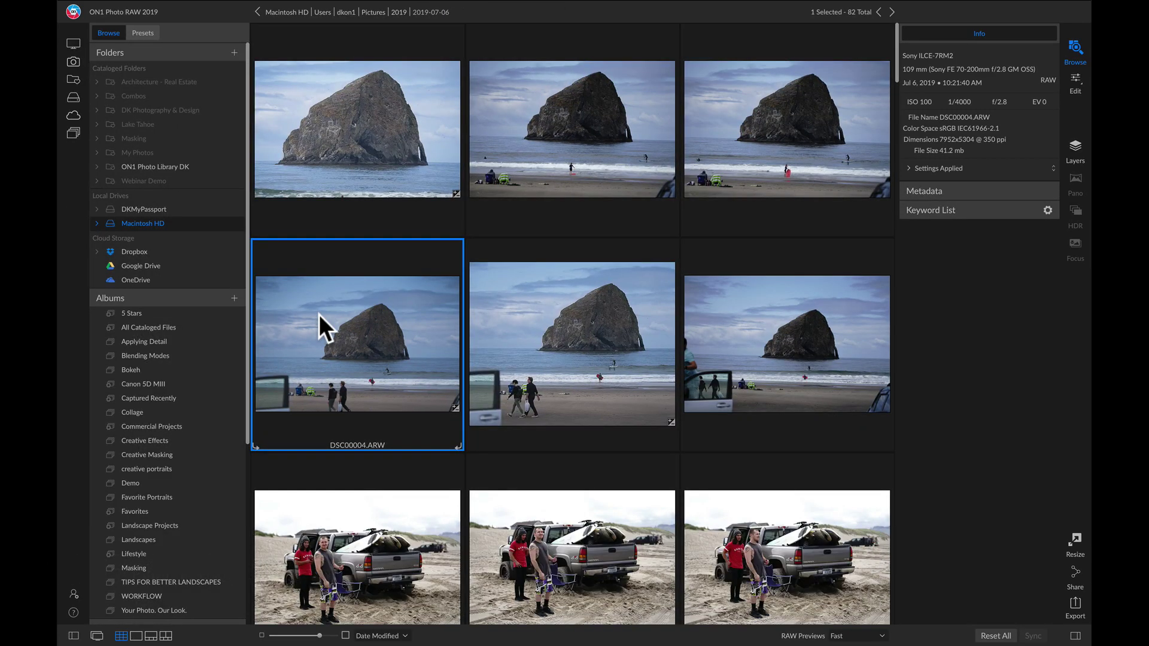
double_click(318, 315)
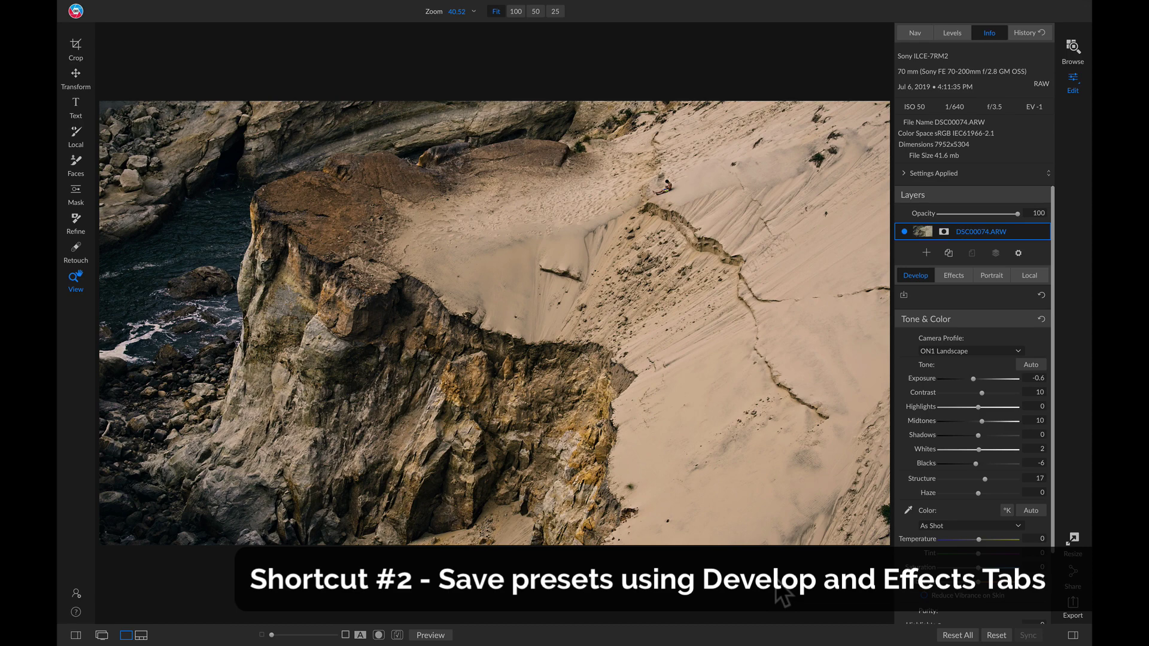
Turn Preview Off to see the cliff photo's original, then turn the edited preview back on
key("backslash")
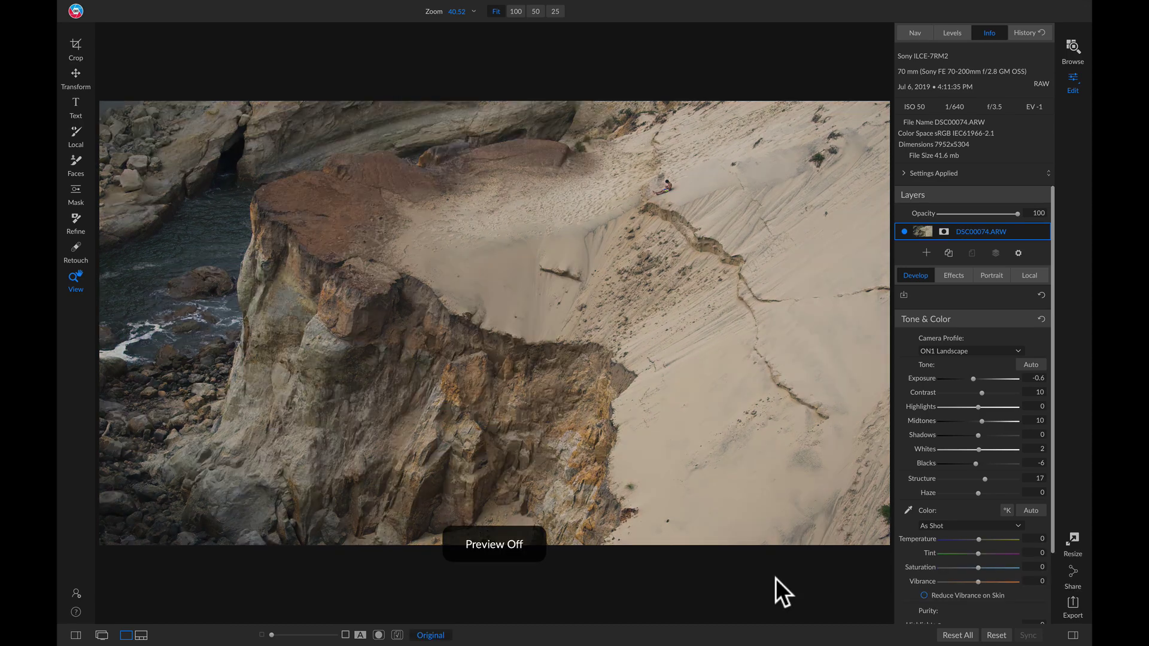
key("backslash")
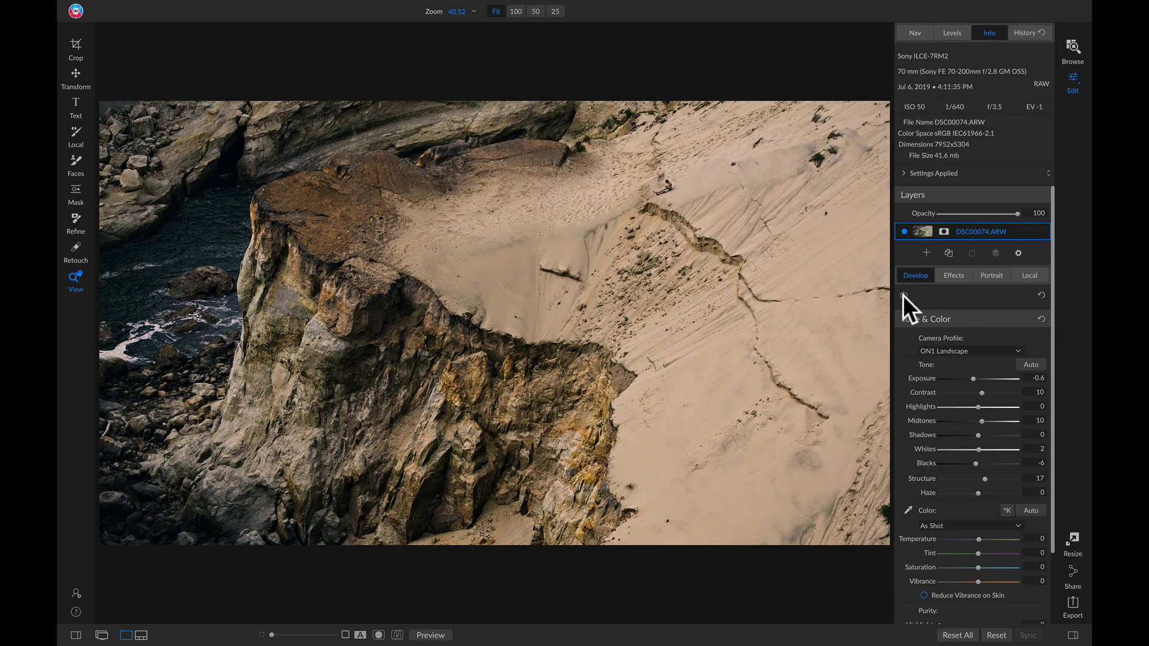
Cancel a Develop preset save, then start saving the Effects filters as a preset
left_click(903, 295)
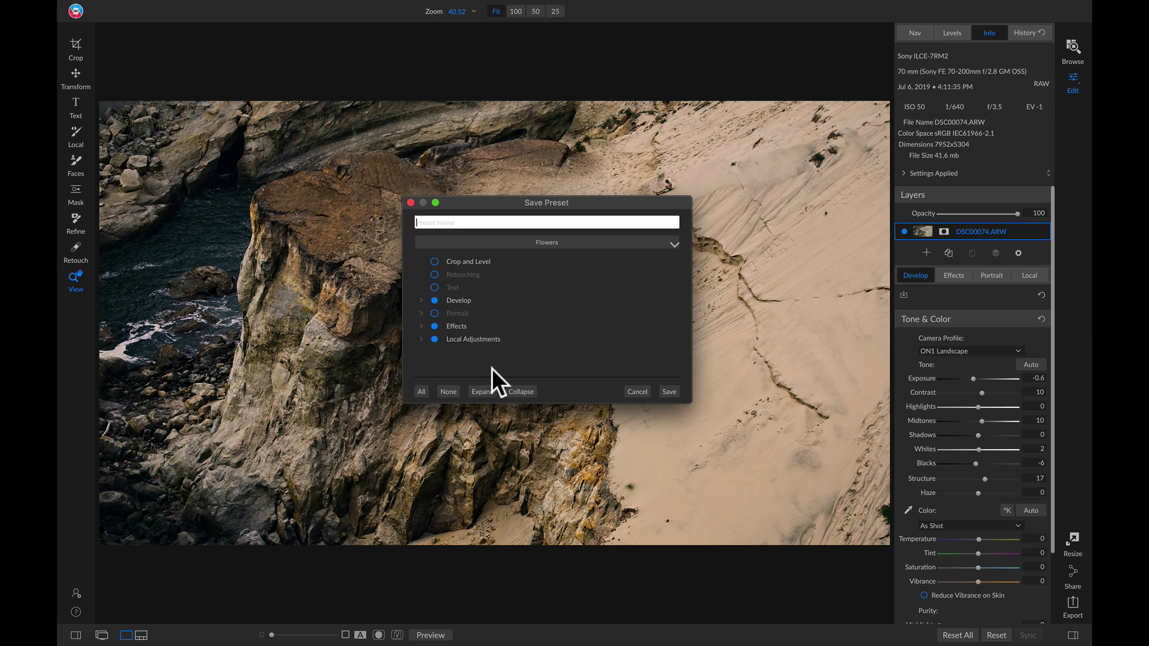
left_click(638, 390)
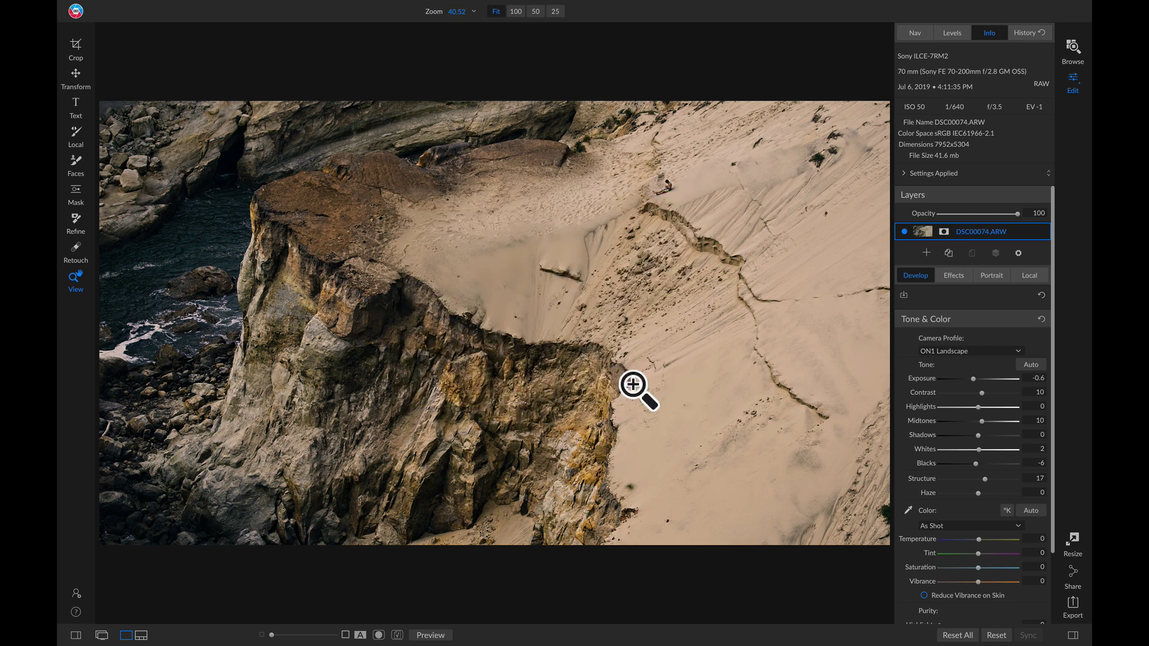
left_click(957, 274)
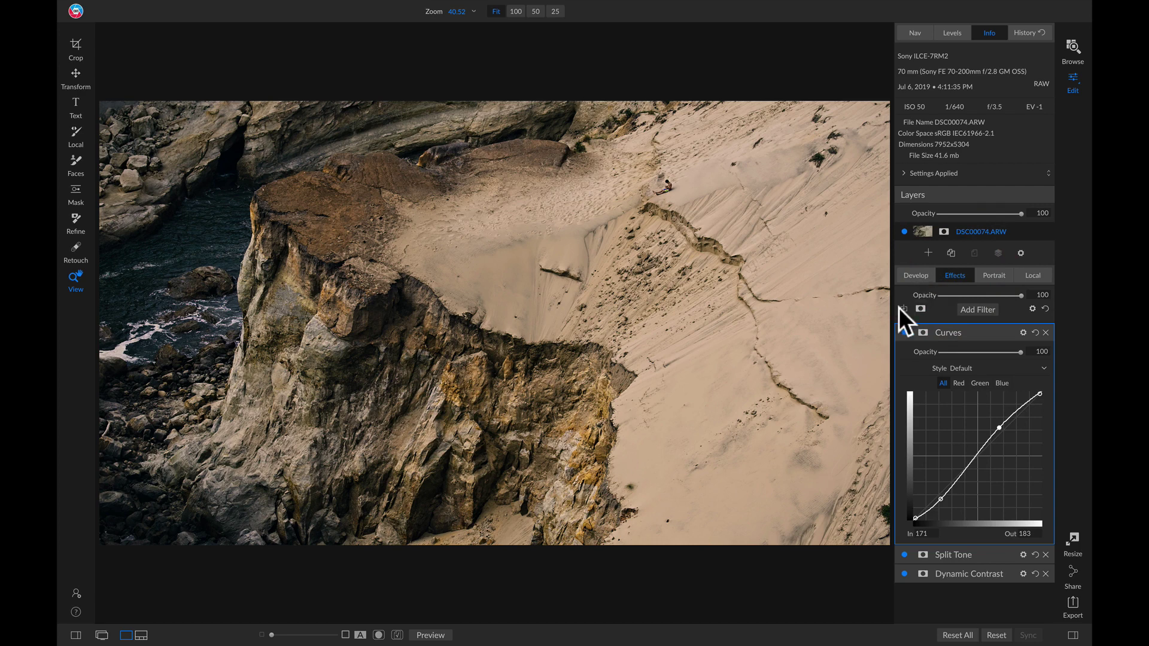
left_click(904, 310)
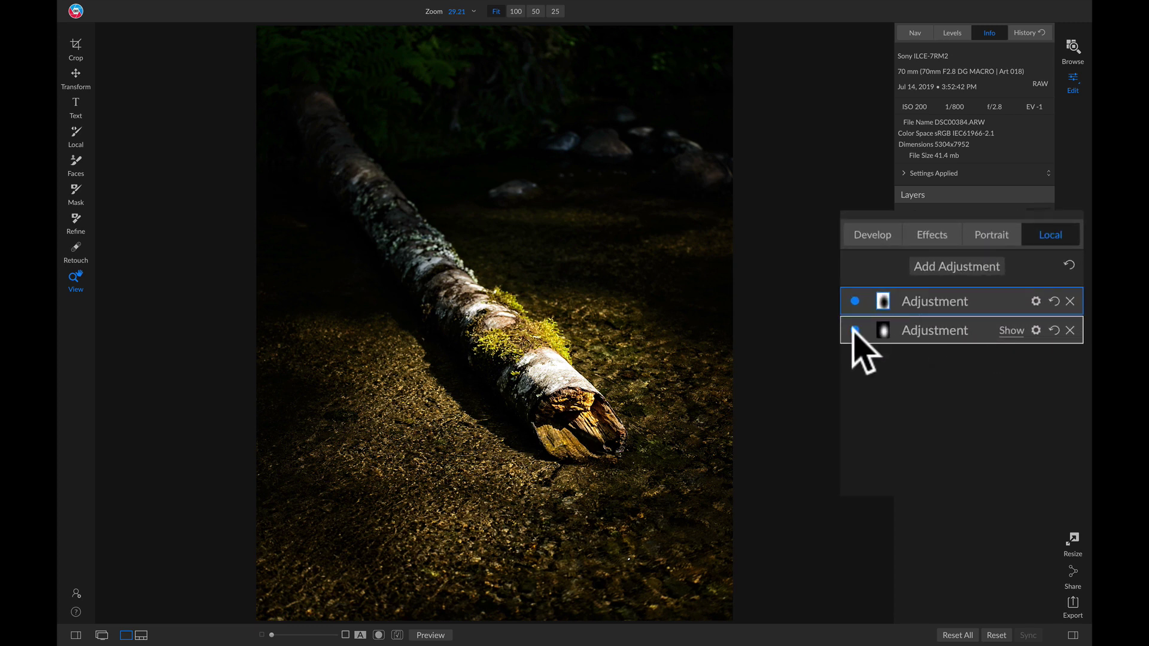
Hide and reshow each of the two local adjustments on the mossy log photo
left_click(853, 331)
left_click(854, 332)
left_click(855, 301)
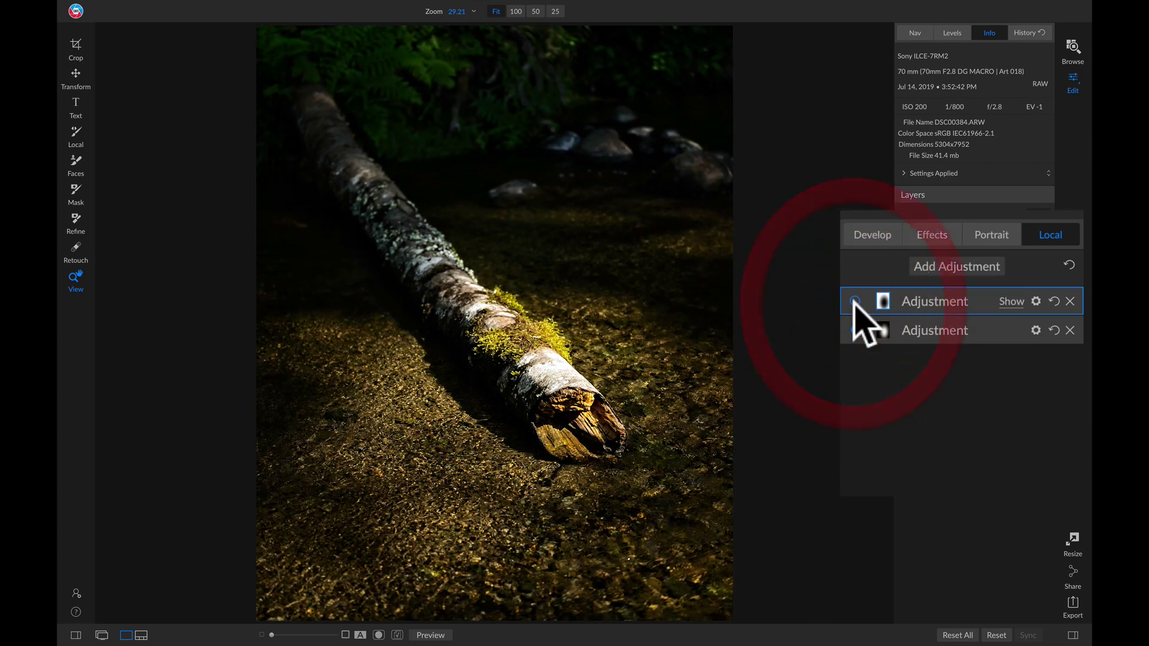
left_click(854, 303)
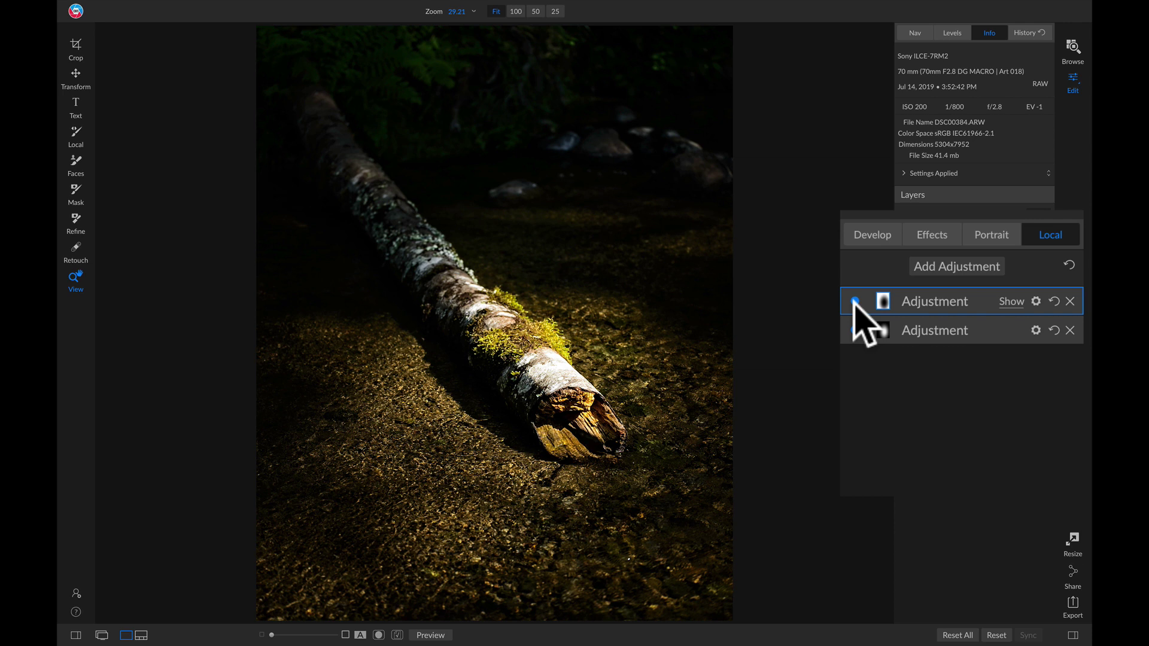
Rename the two local adjustments to Light and Dark
left_click(935, 328)
double_click(935, 330)
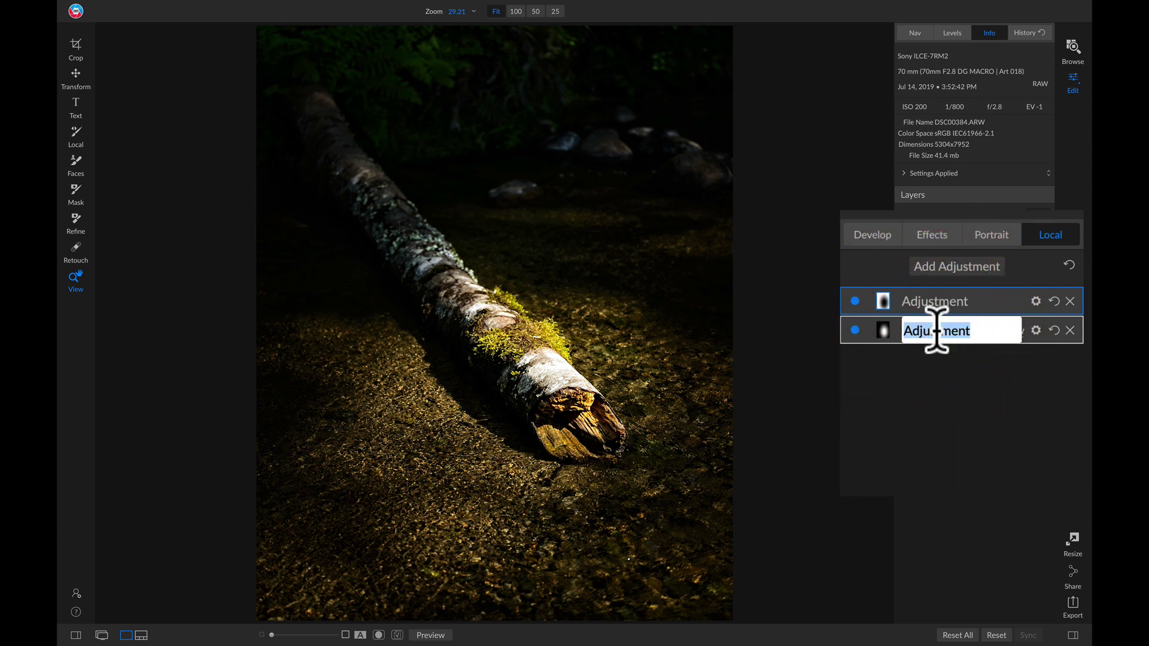
type("Light")
key("Return")
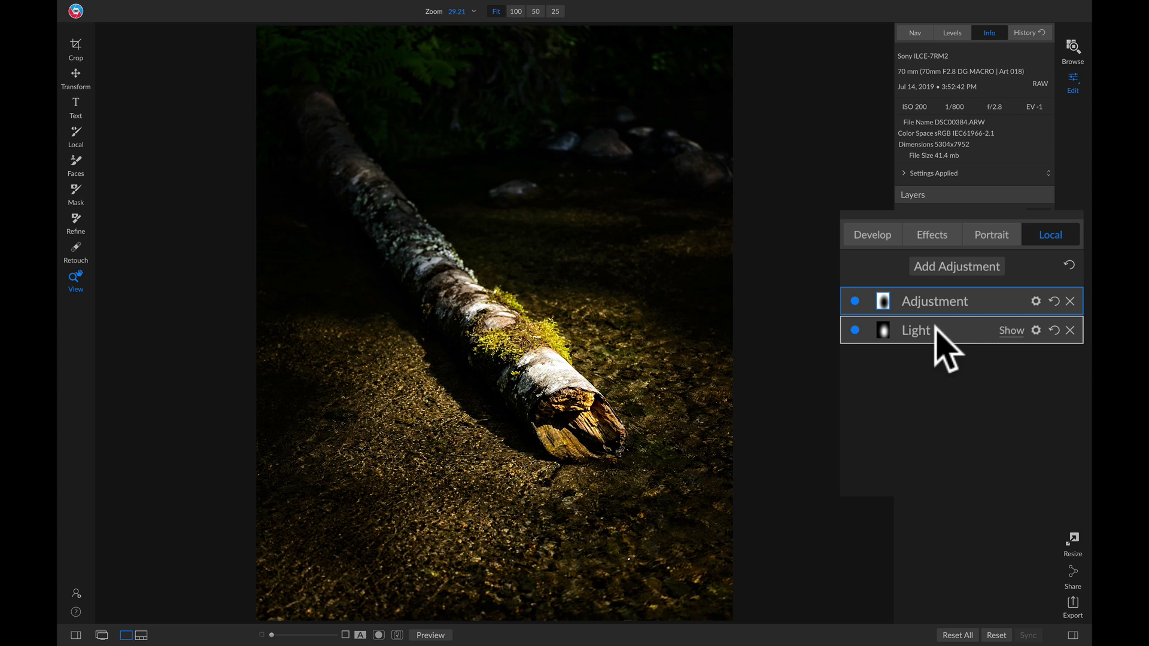
double_click(936, 302)
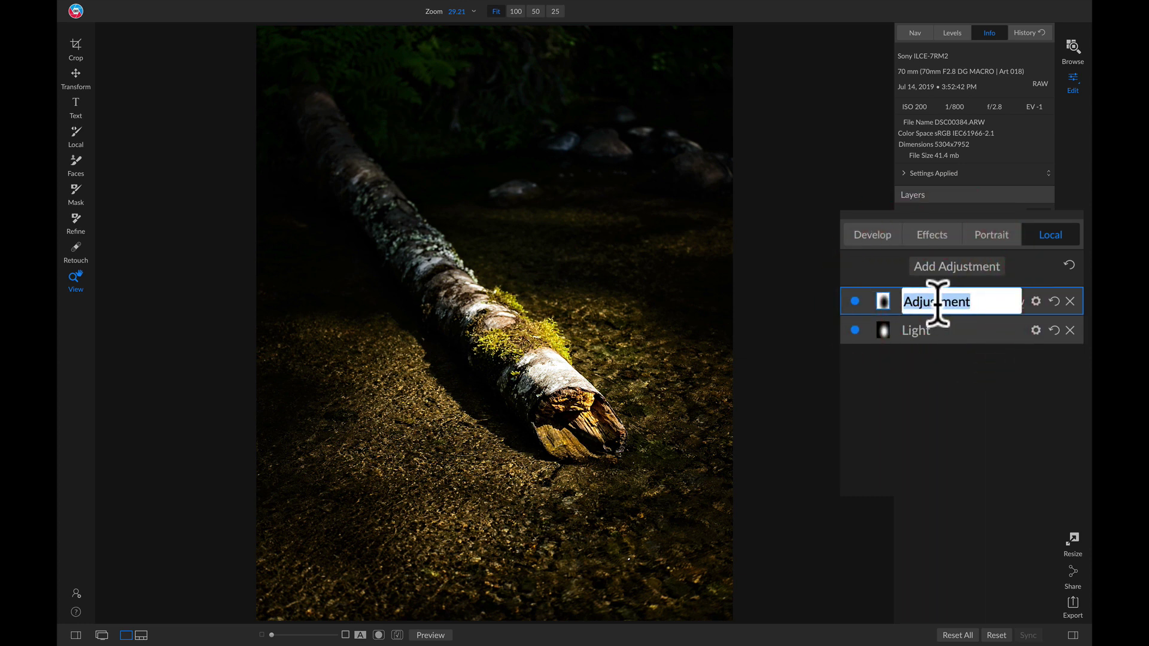
type("Dark")
key("Return")
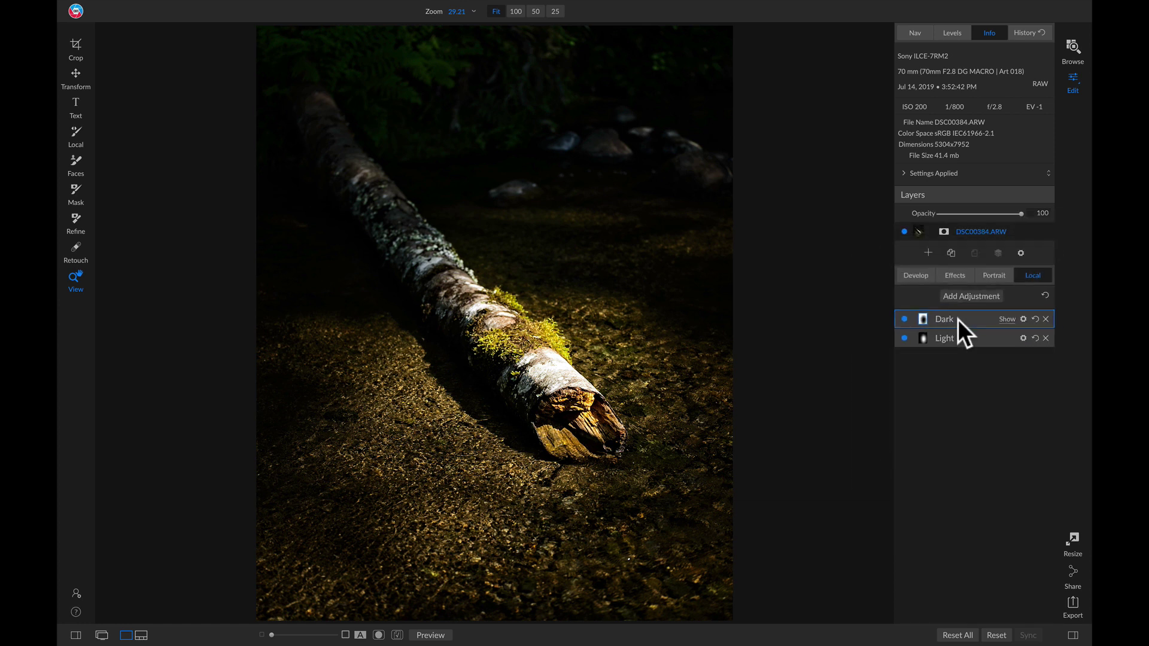
Name the photo layer Base and the Dynamic Contrast filter Detail
double_click(971, 231)
type("Base")
left_click(959, 272)
double_click(956, 333)
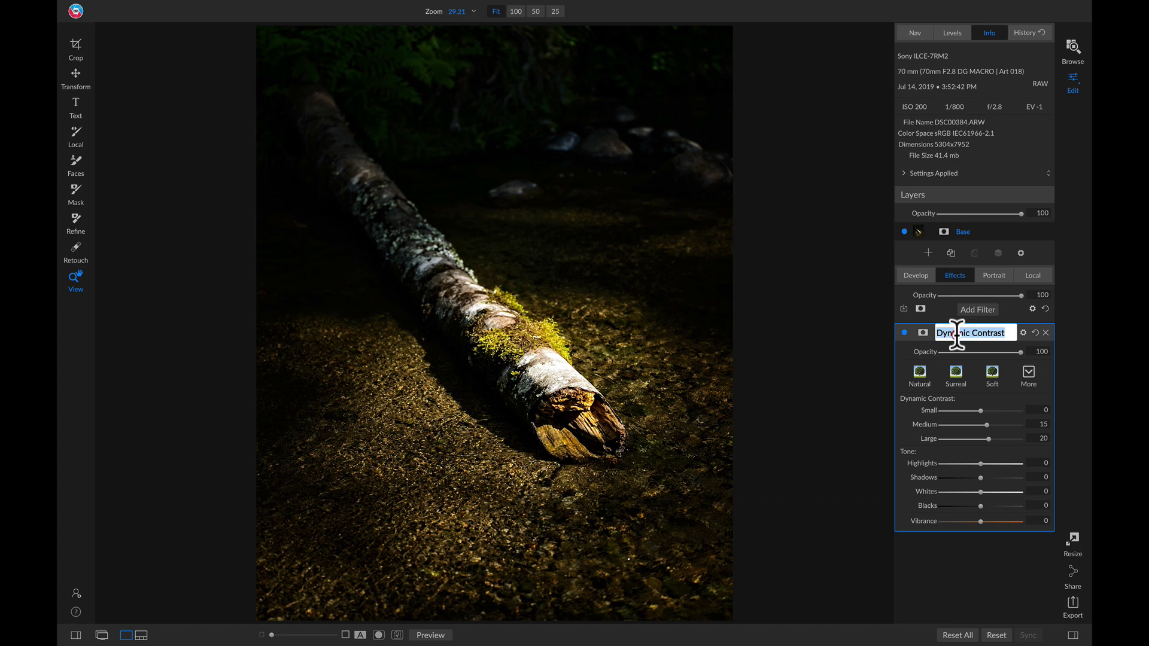
type("Detail")
key("Return")
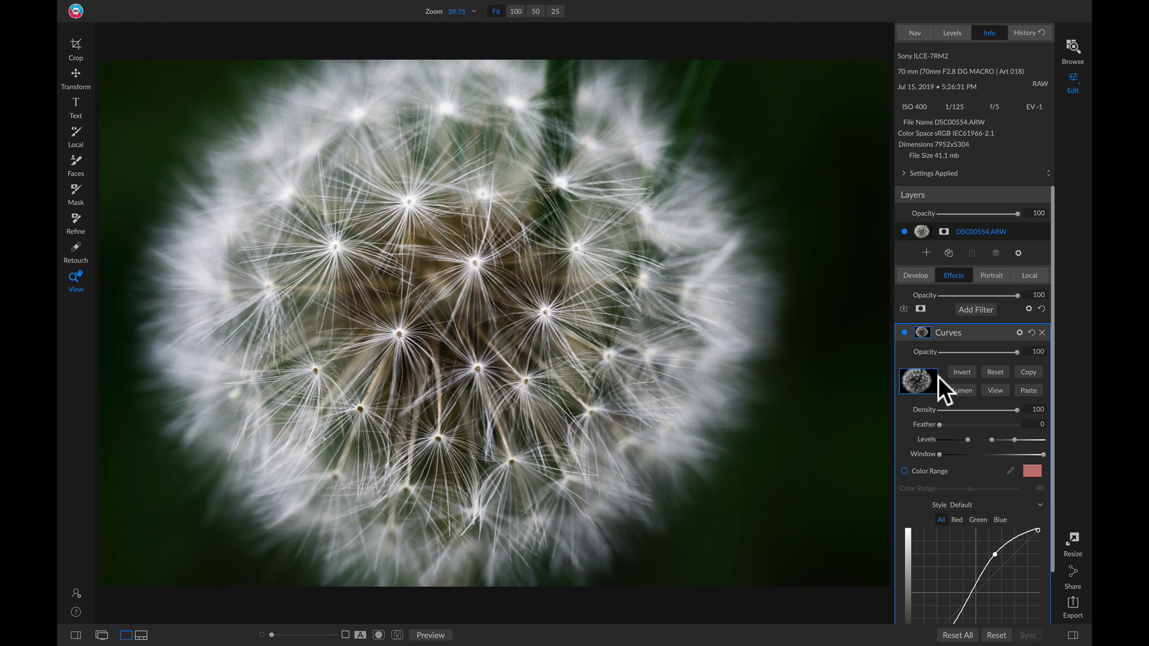
View the Curves filter's dandelion mask in grayscale, return to colour, and copy the mask
key("ctrl+m")
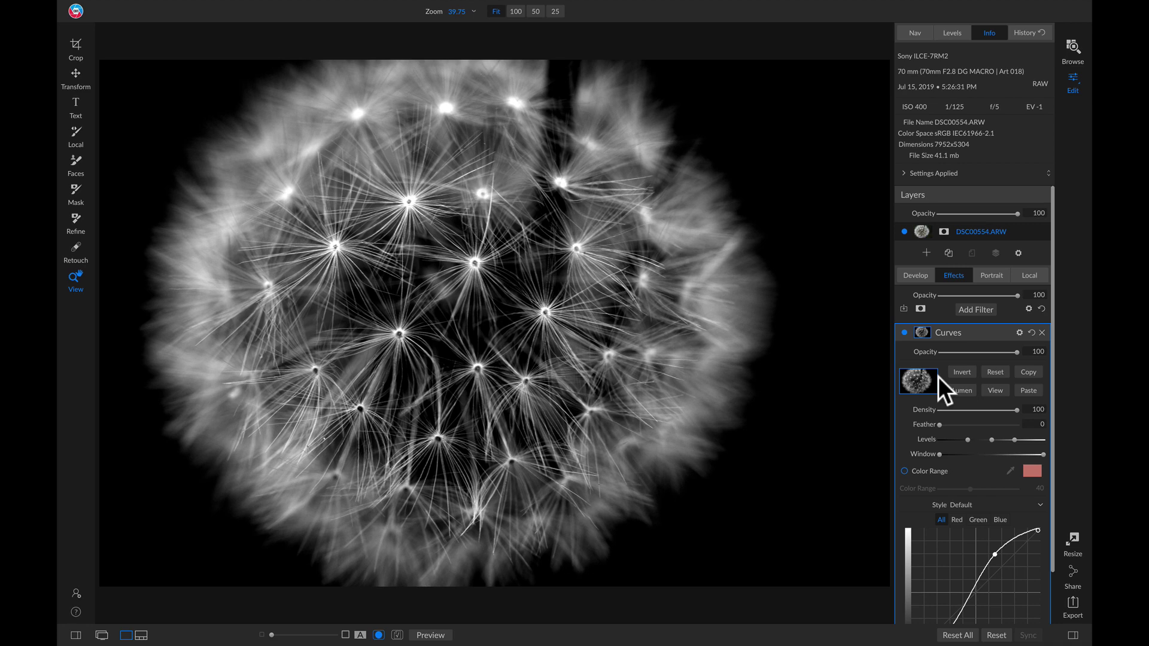
key("ctrl+m")
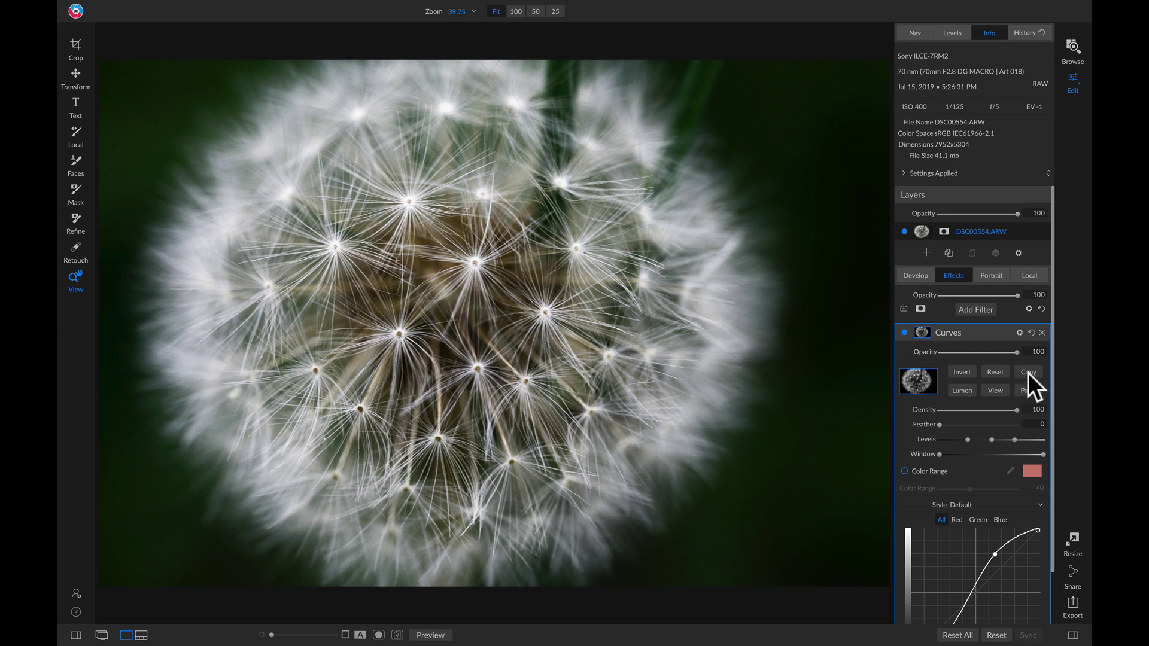
left_click(1027, 374)
Paste the copied dandelion mask into the local adjustment's mask settings
left_click(1028, 275)
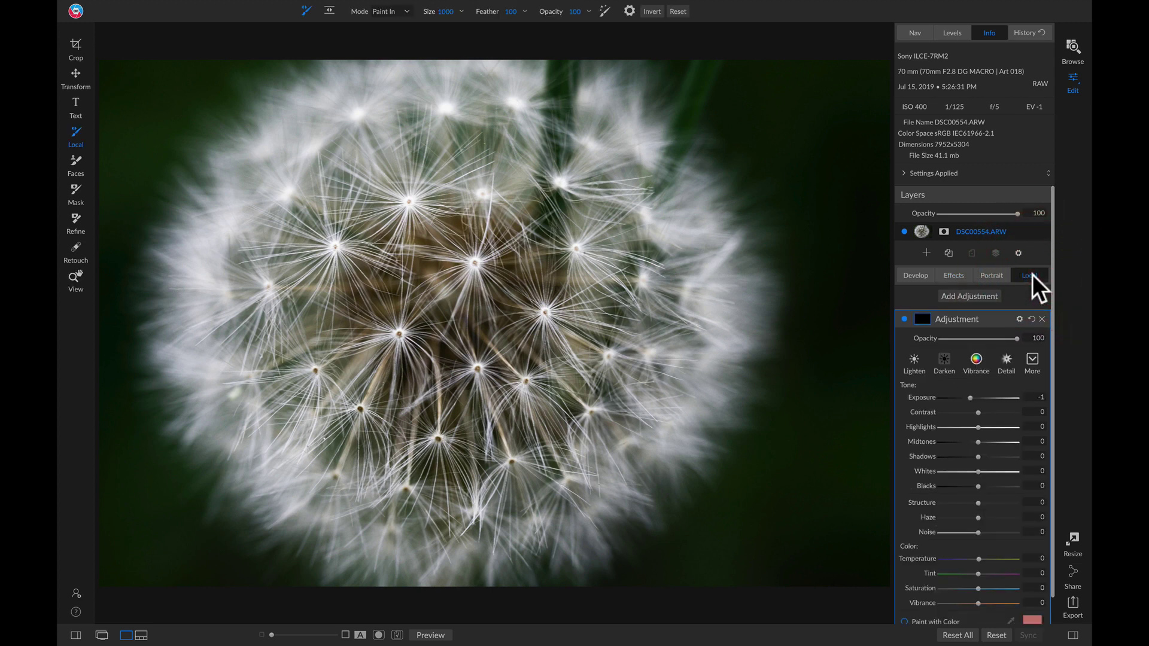
left_click(924, 318)
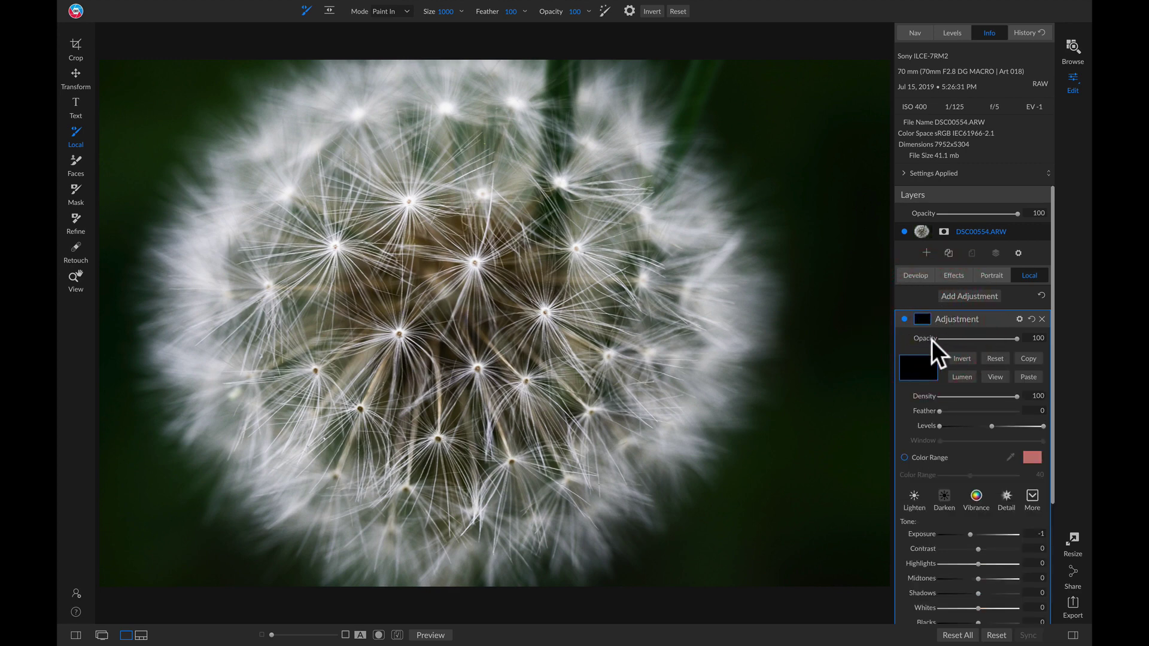
left_click(1028, 376)
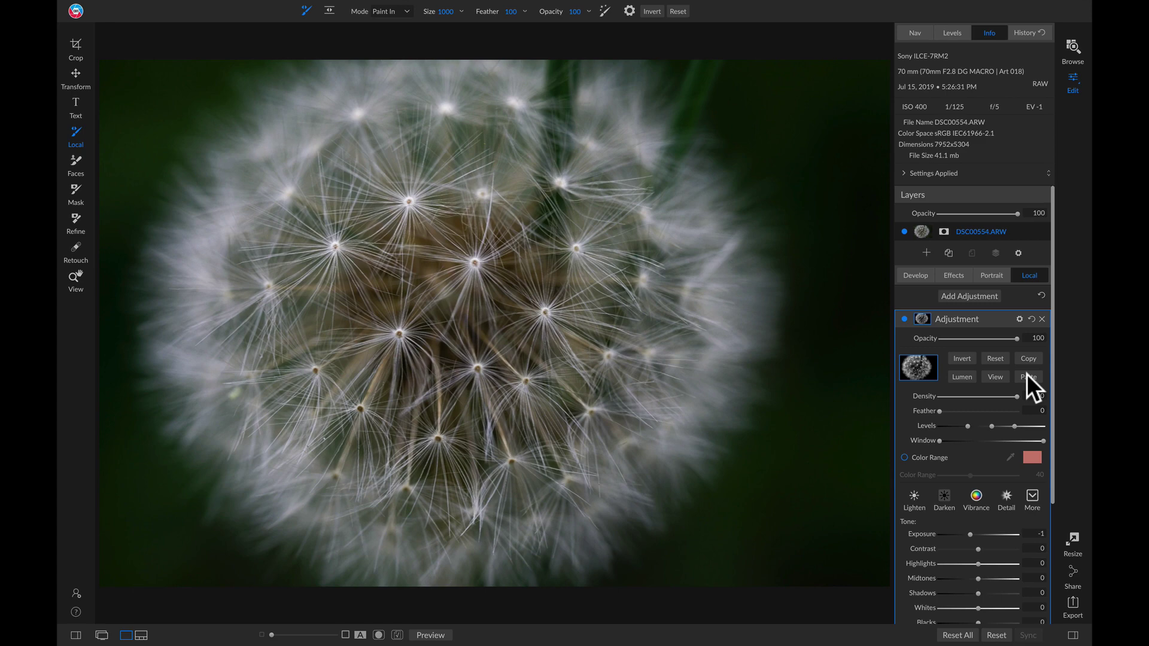
Invert the pasted mask so only the background darkens, comparing the adjustment off and on
key("ctrl+m")
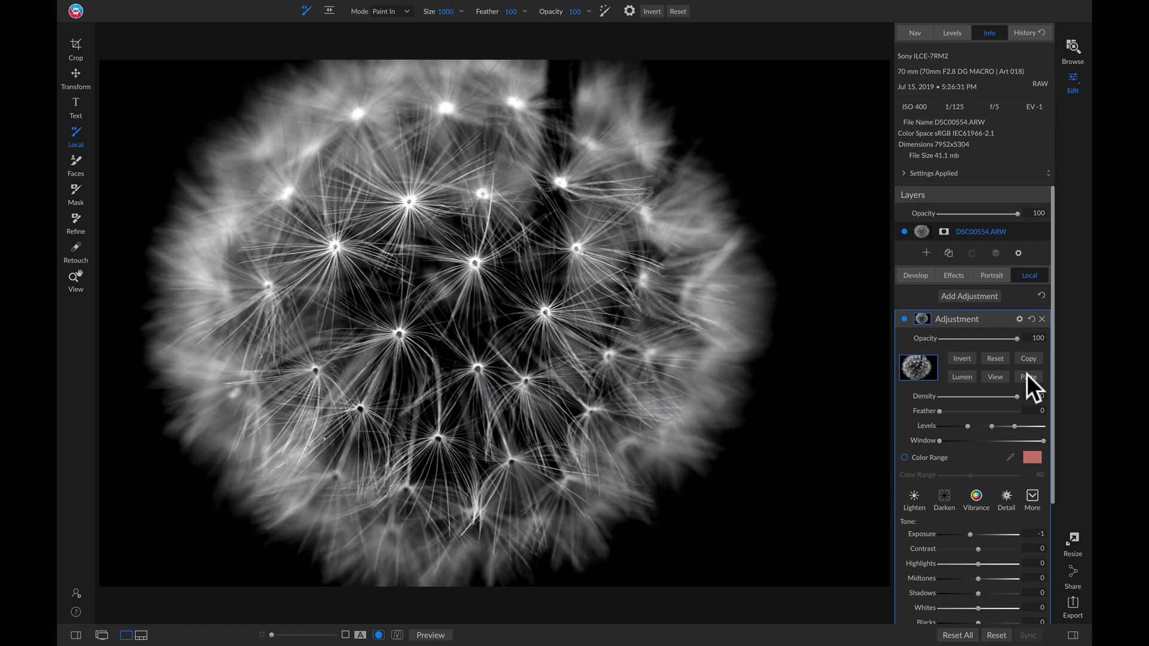
key("ctrl+m")
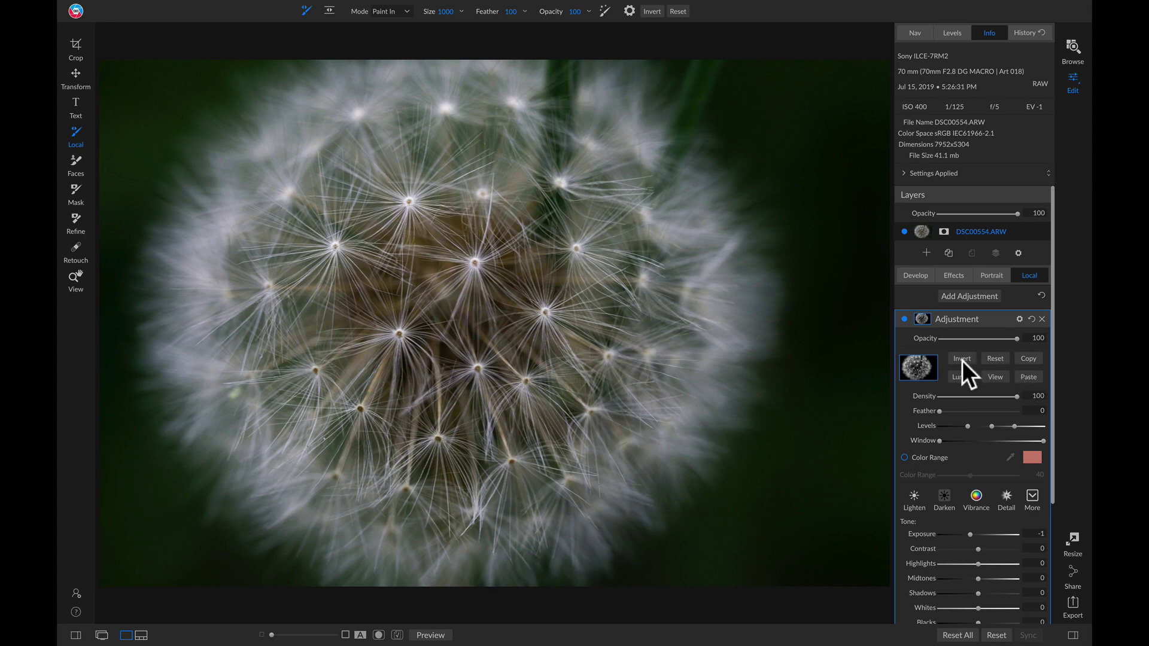
left_click(962, 359)
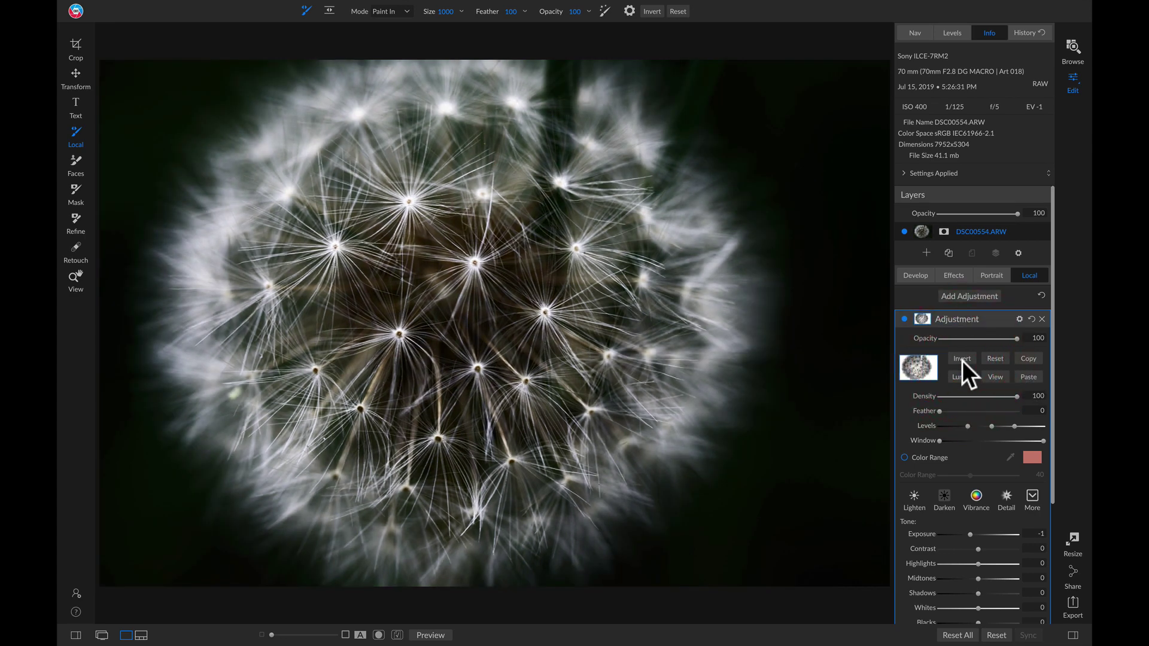
left_click(903, 318)
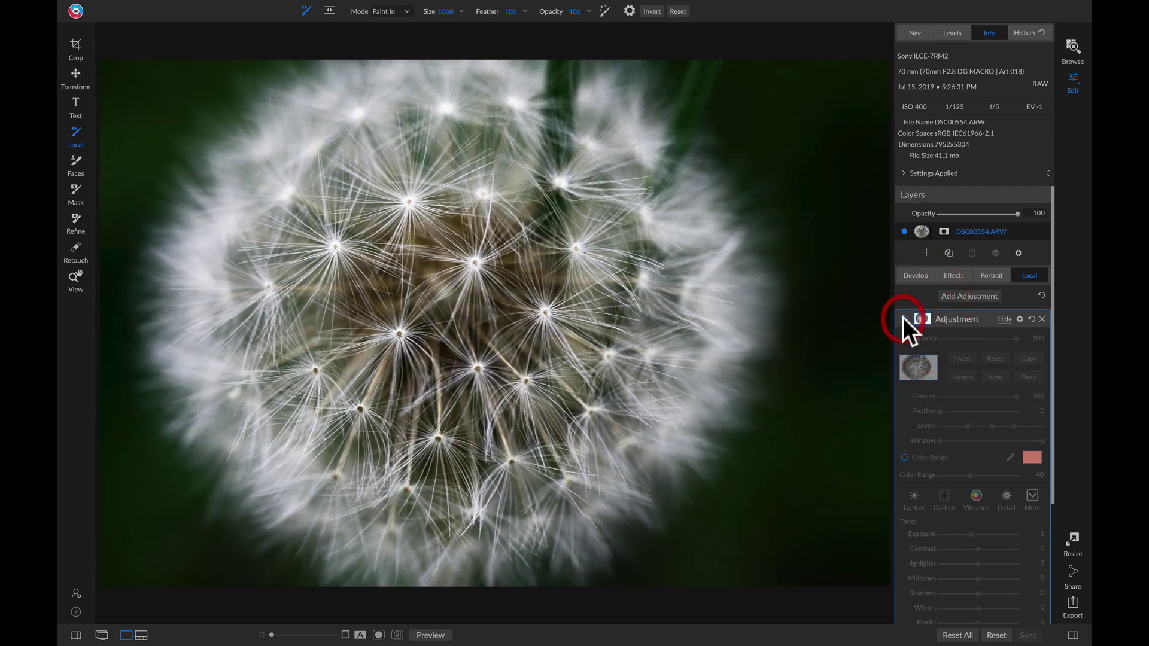
left_click(902, 319)
key("ctrl+m")
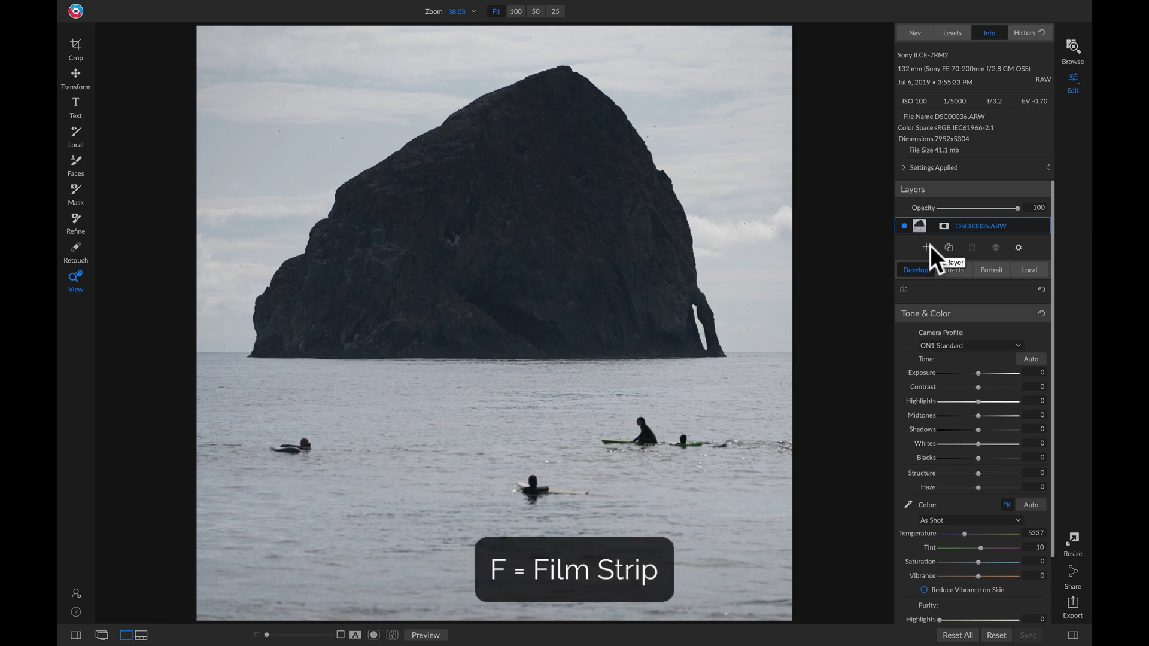
Show the Film Strip with the bird PNG next to the sea-stack photo
key("f")
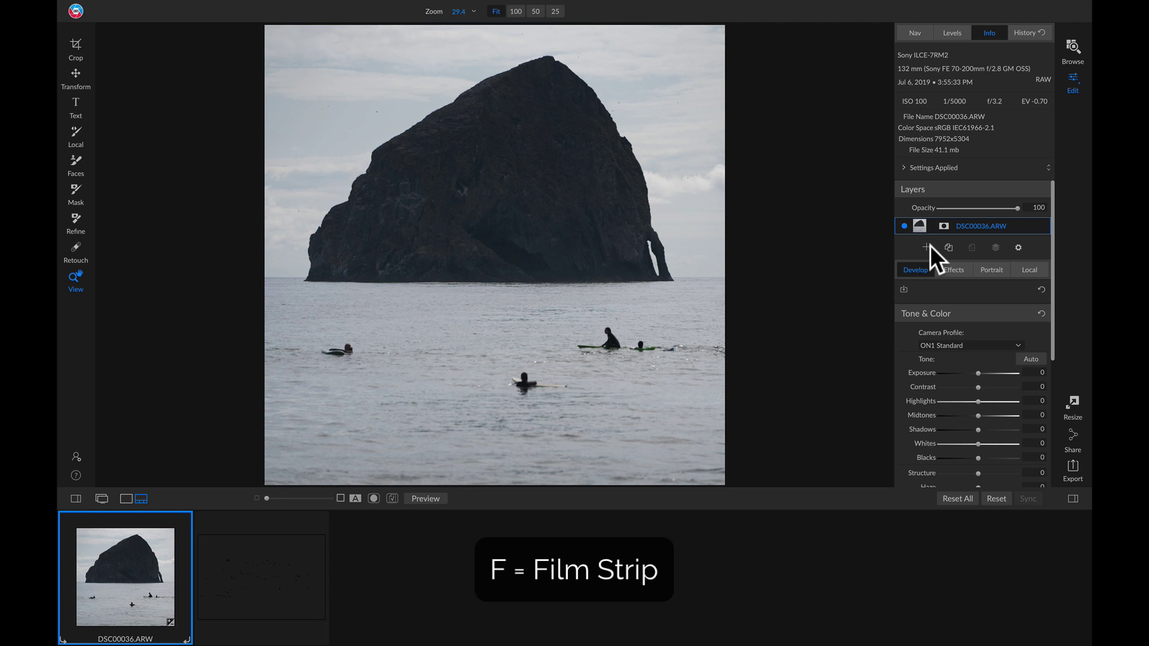
mouse_move(260, 575)
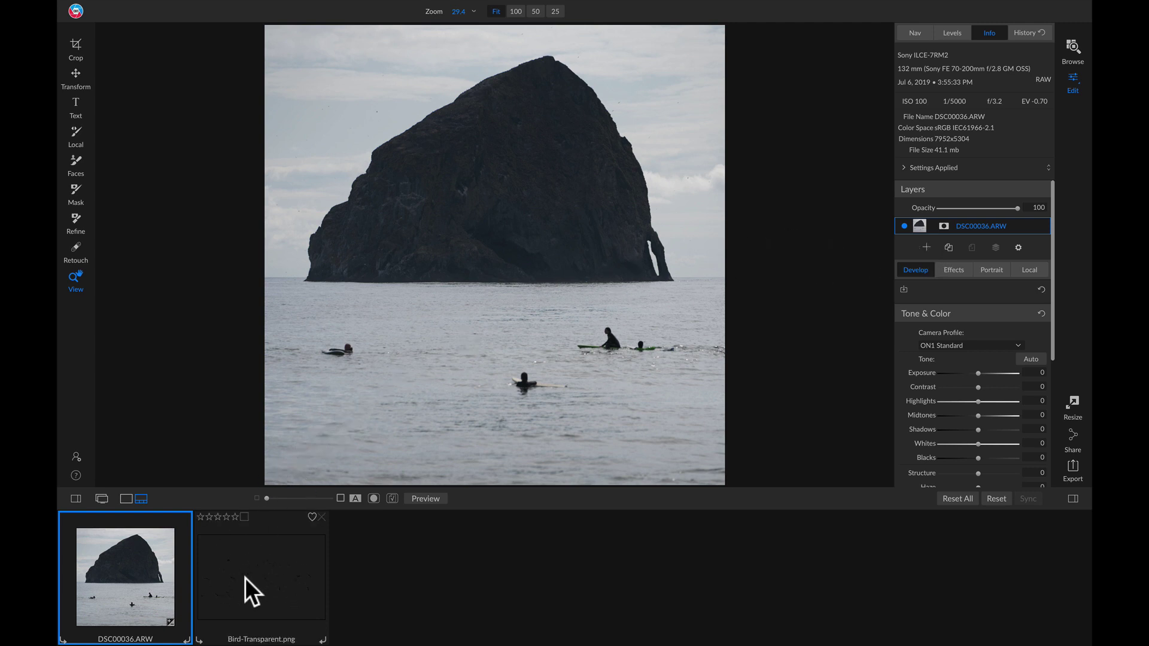
Drop Bird-Transparent.png onto the sea-stack photo as a layer and move the flock into the sky left of the rock
left_click_drag(246, 577, 496, 259)
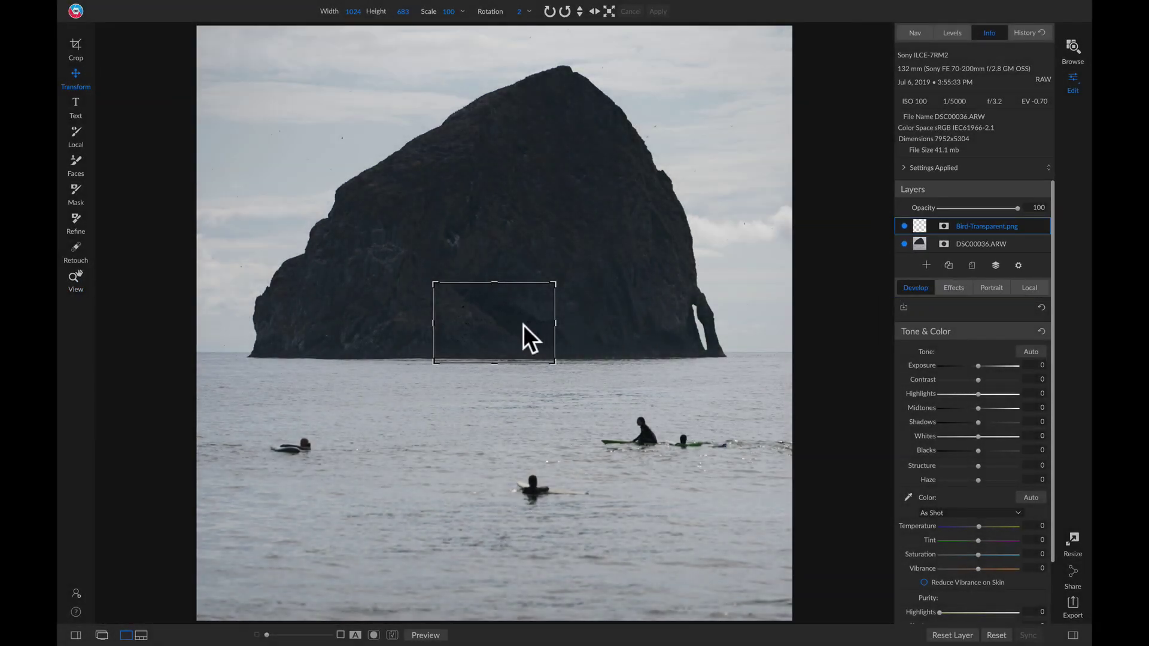
left_click_drag(523, 325, 351, 124)
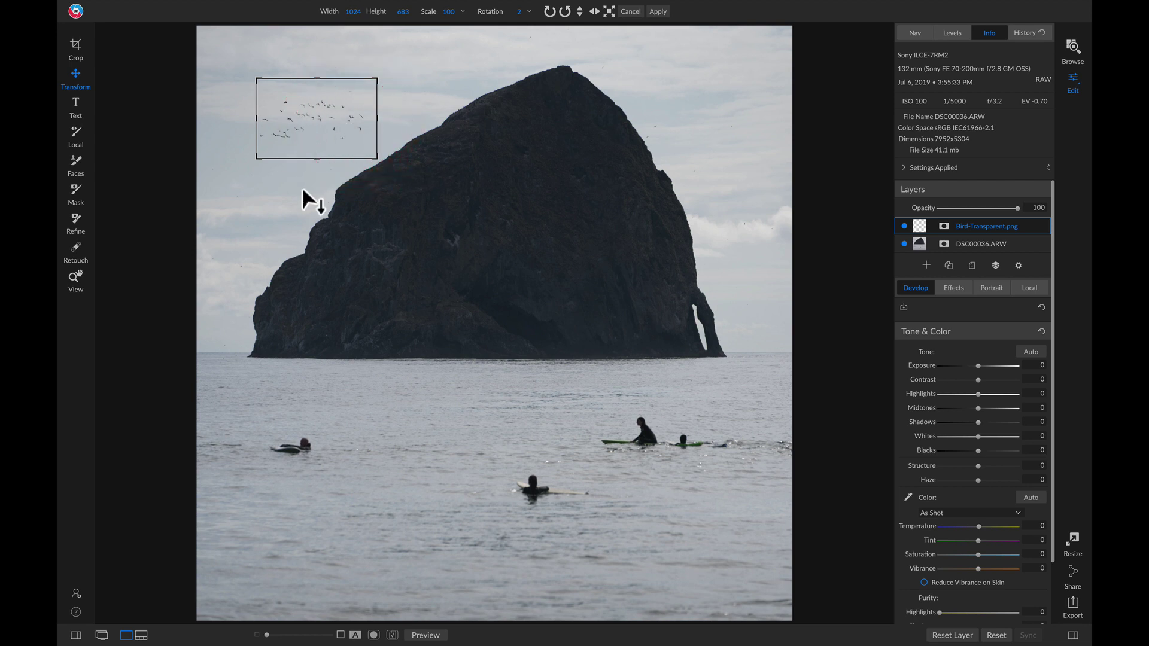